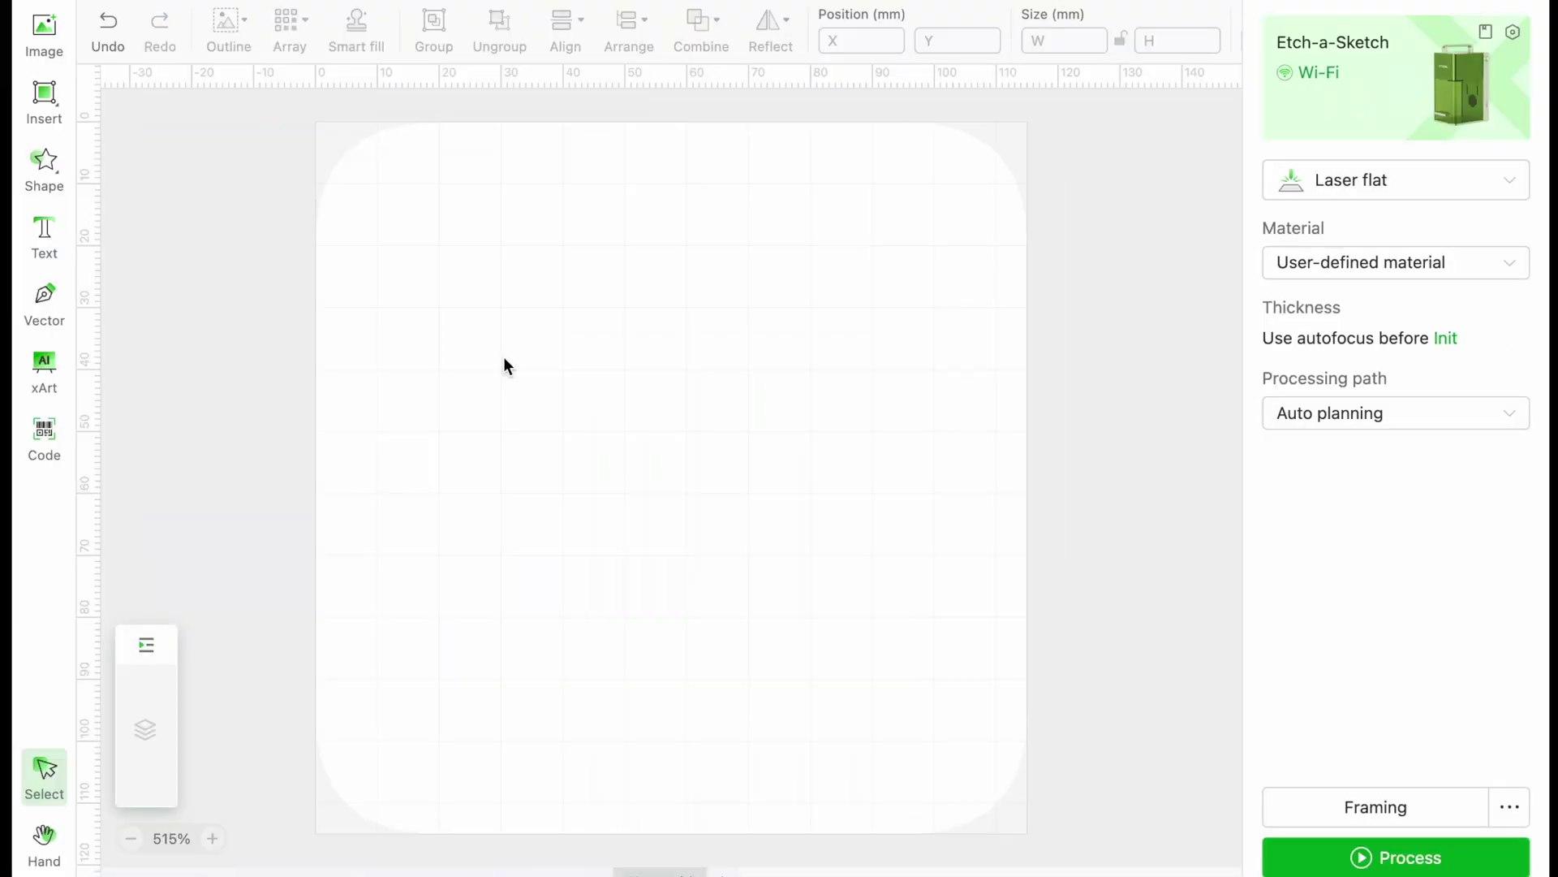
Add a text object reading 'Checo' in the Gorditas font.
left_click(50, 237)
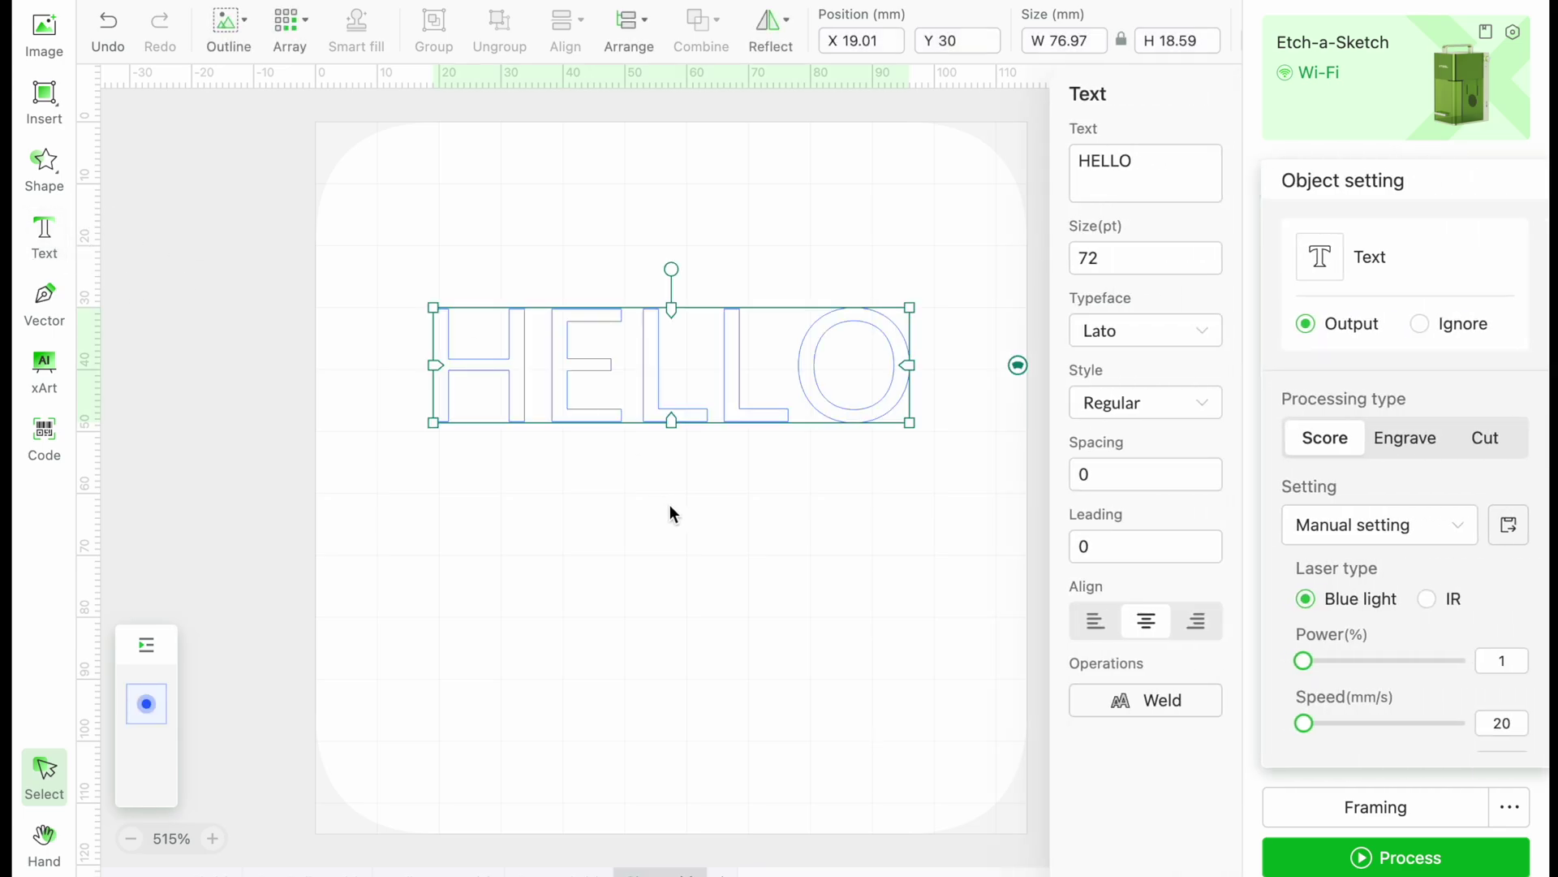
left_click(1172, 160)
left_click_drag(1172, 160, 991, 146)
type("Checo")
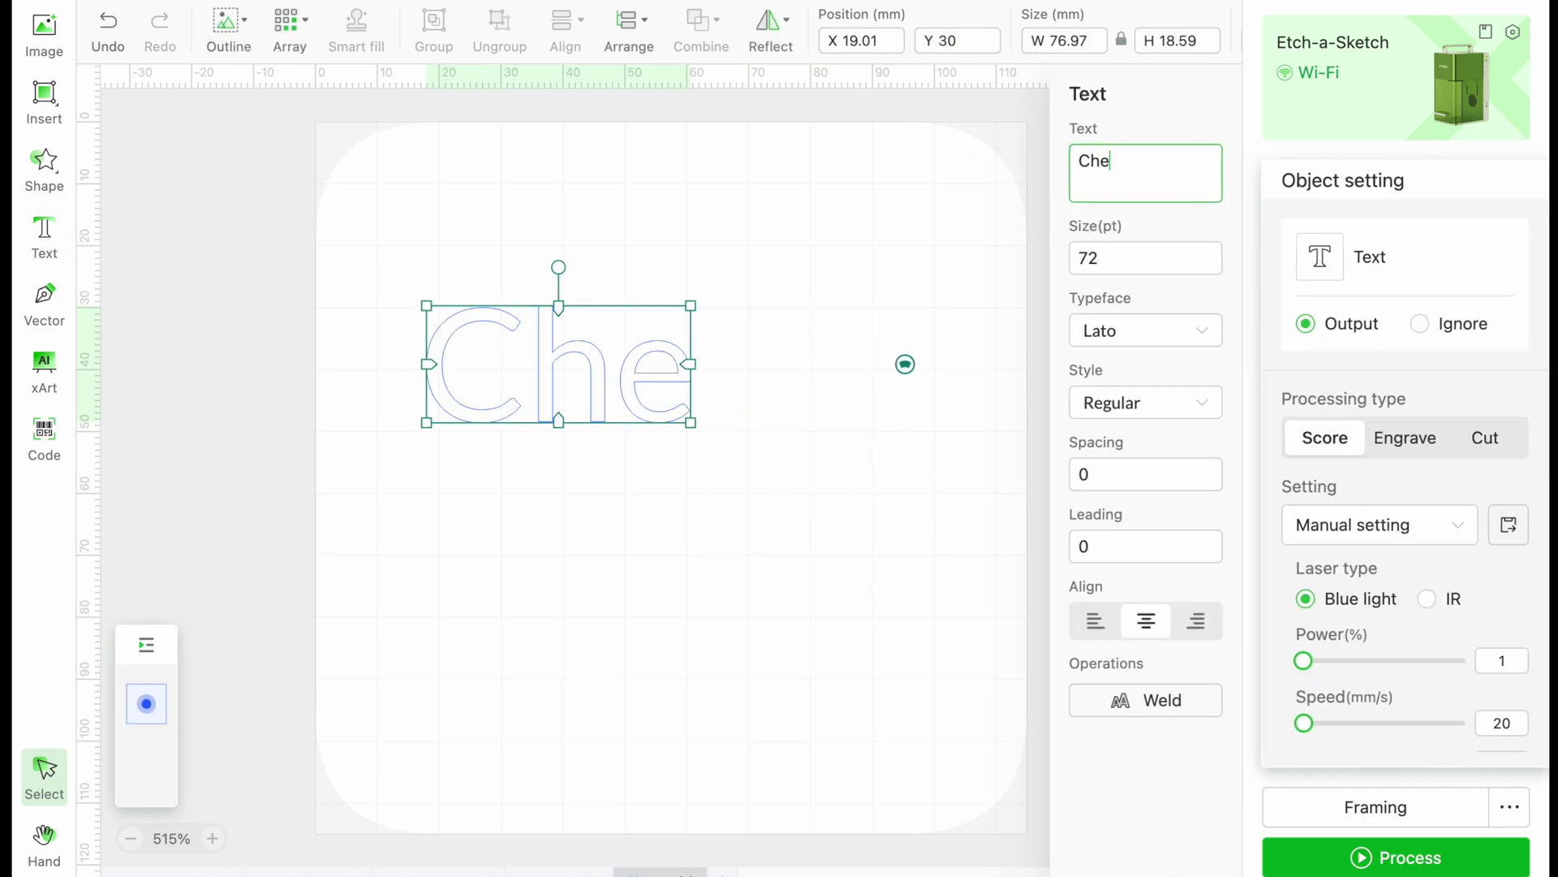
left_click(1113, 334)
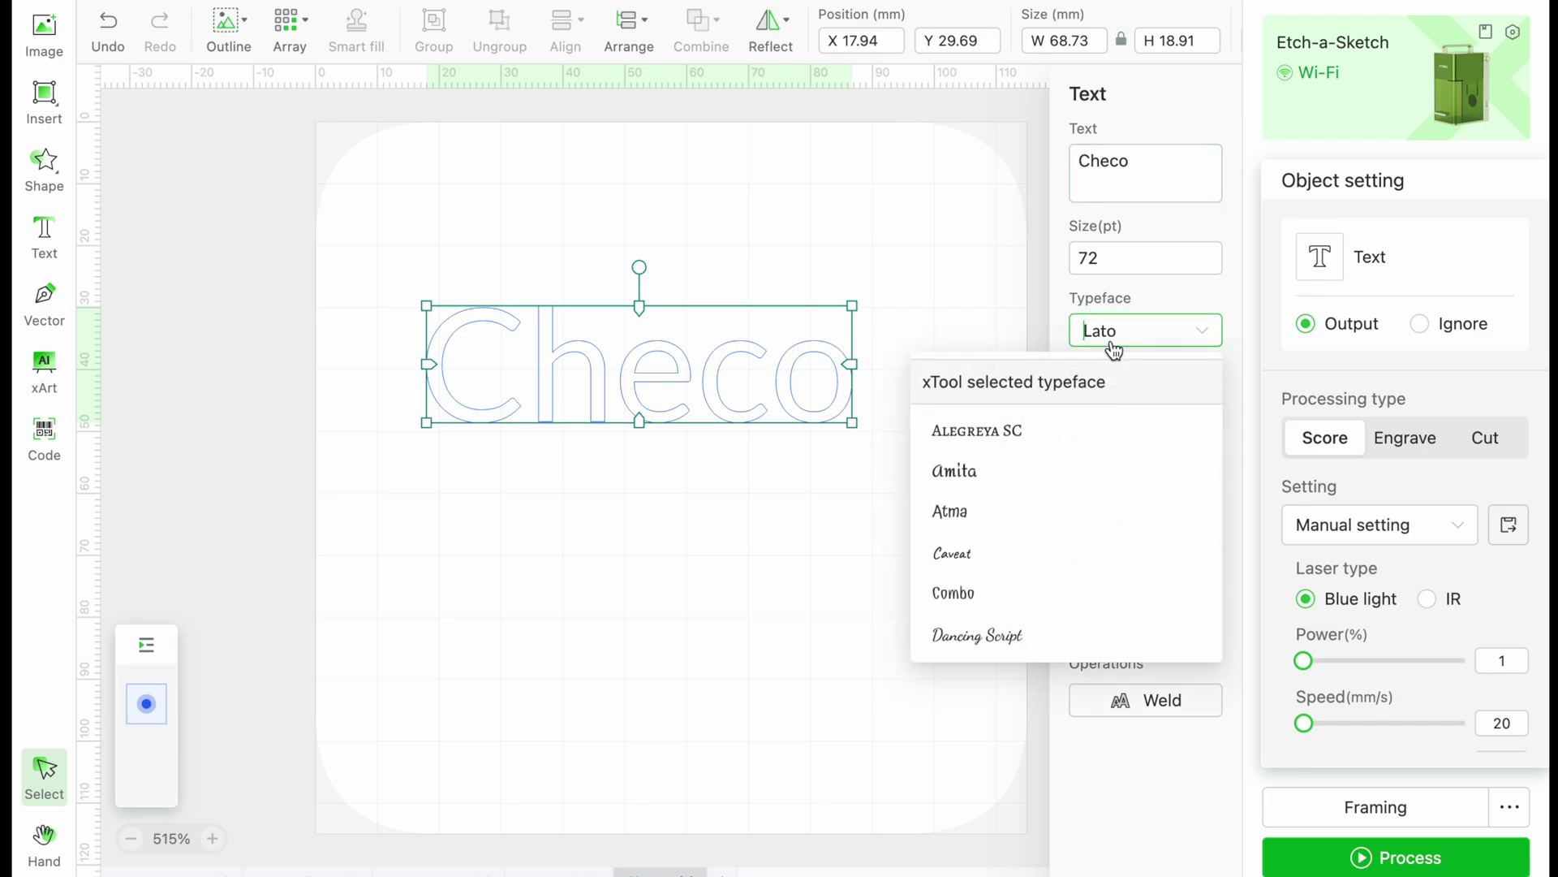
scroll(1030, 523, "down", 1)
left_click(1001, 563)
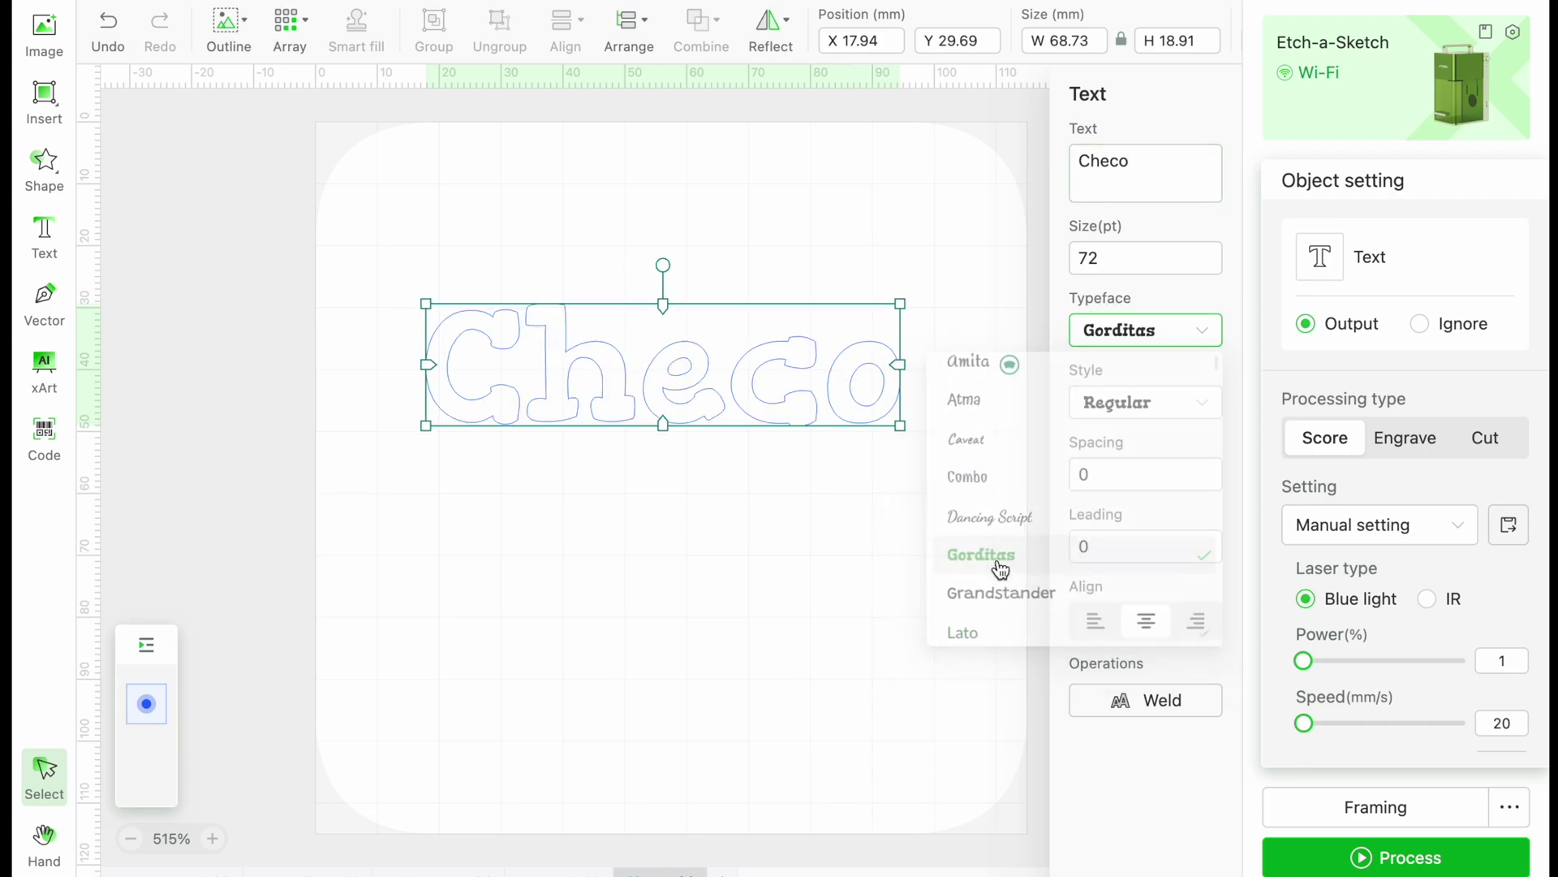
Add a 5 mm offset outline and merge it with the text via Combine > Subtract at overlap.
left_click(245, 49)
double_click(268, 112)
type("5")
key("Return")
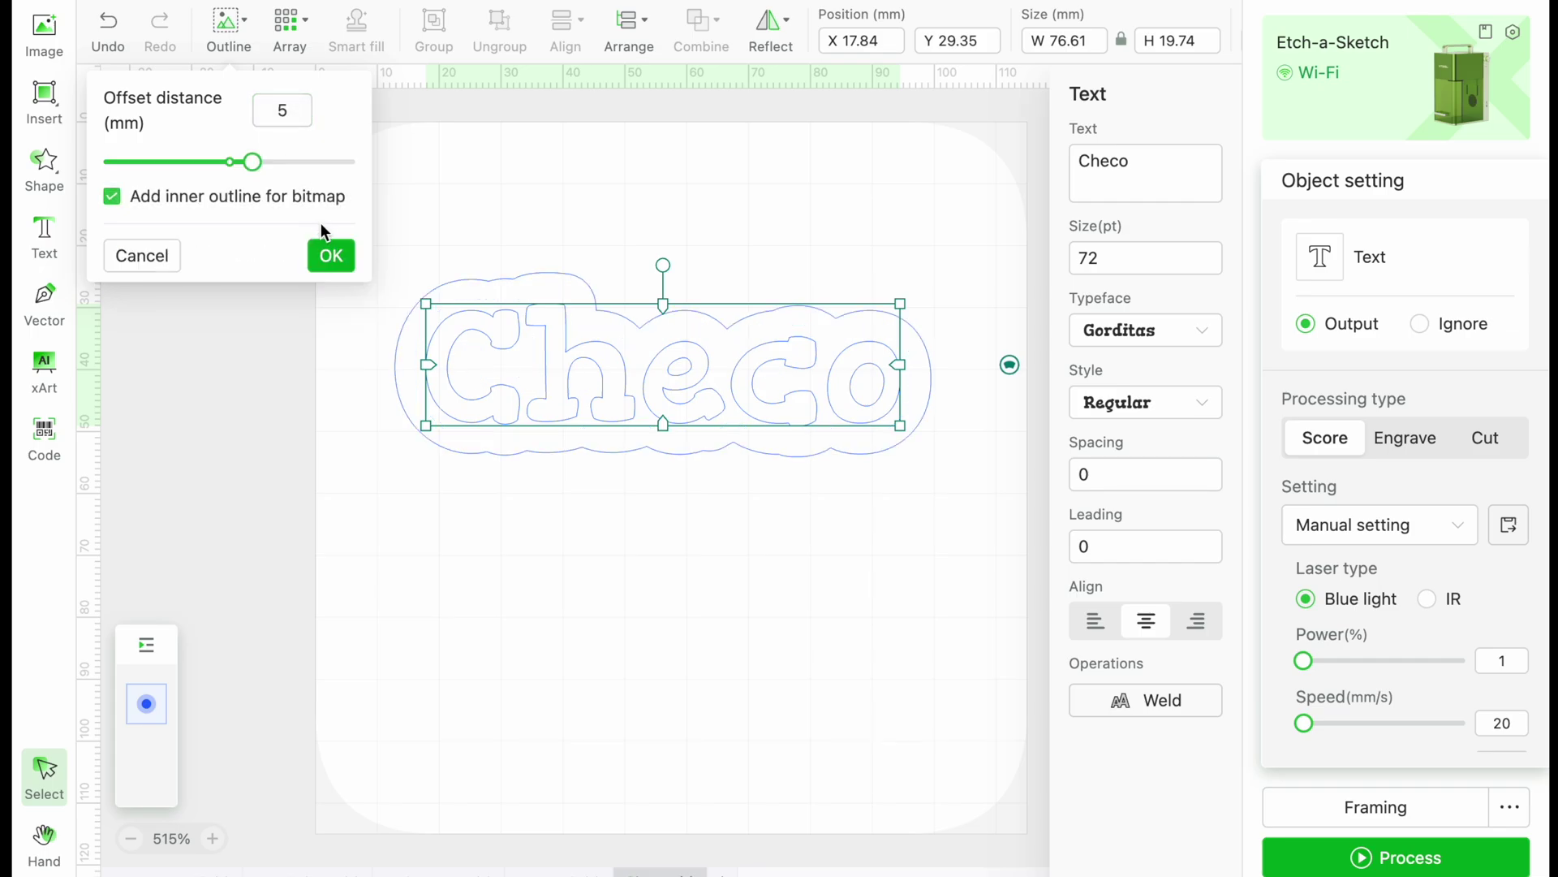
left_click(331, 257)
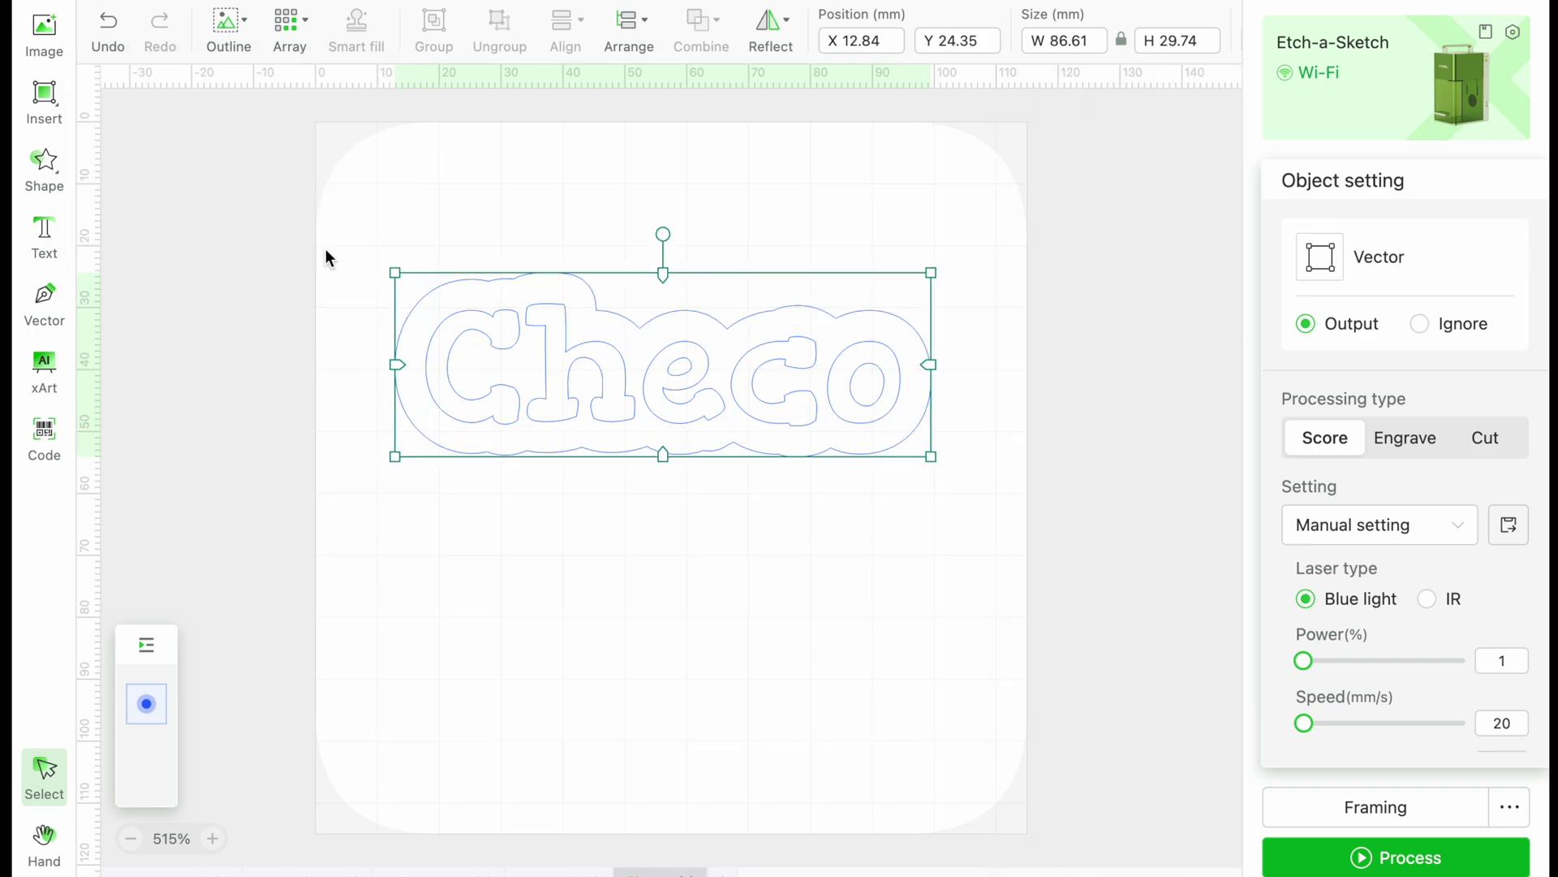
left_click_drag(435, 232, 581, 467)
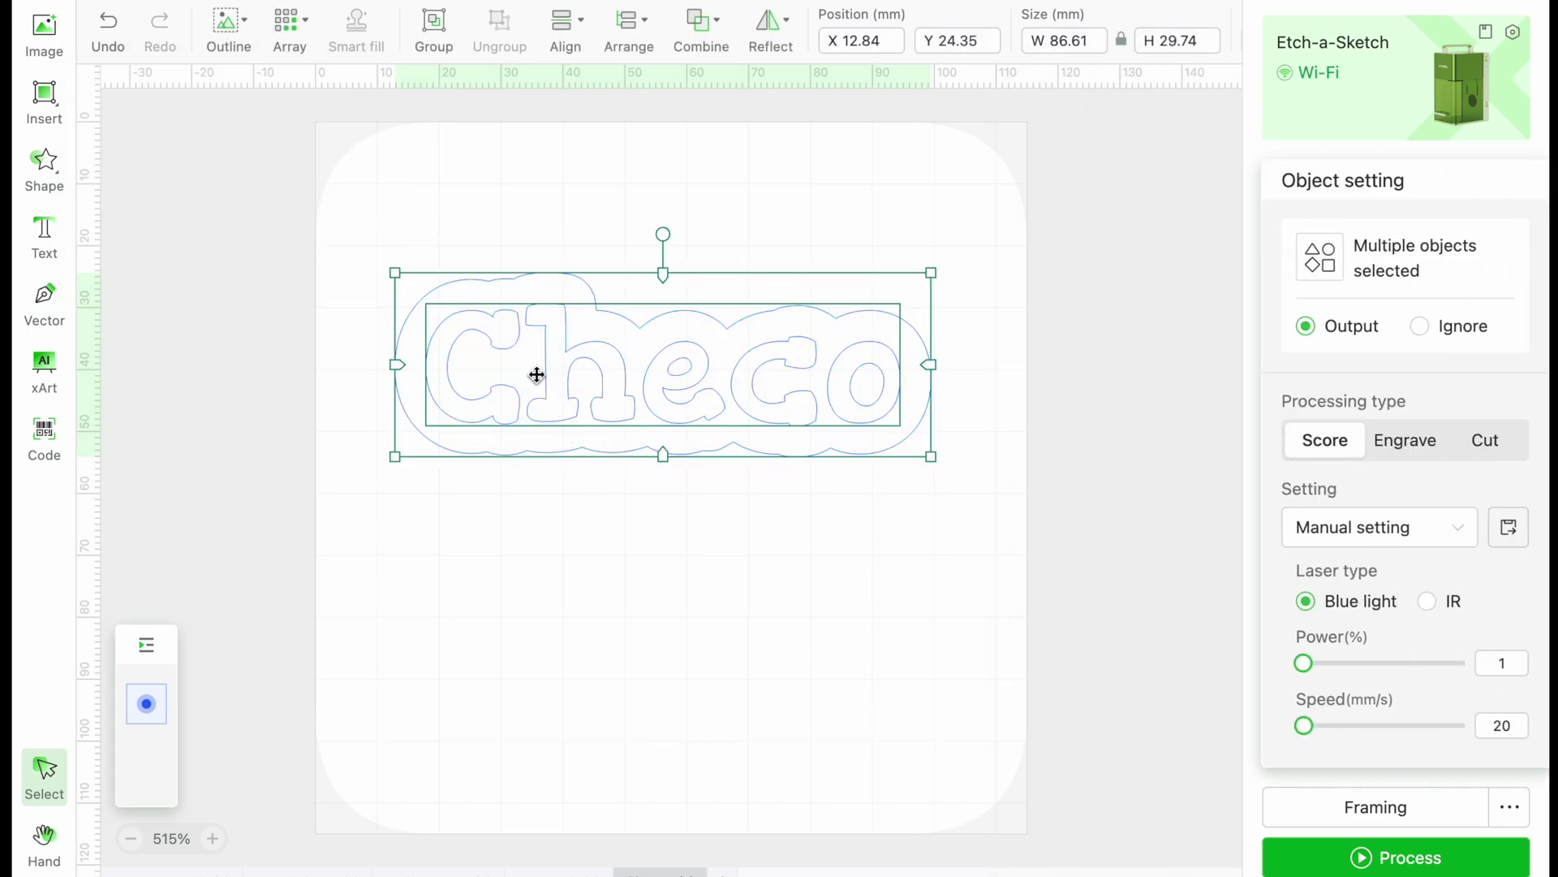
left_click(717, 33)
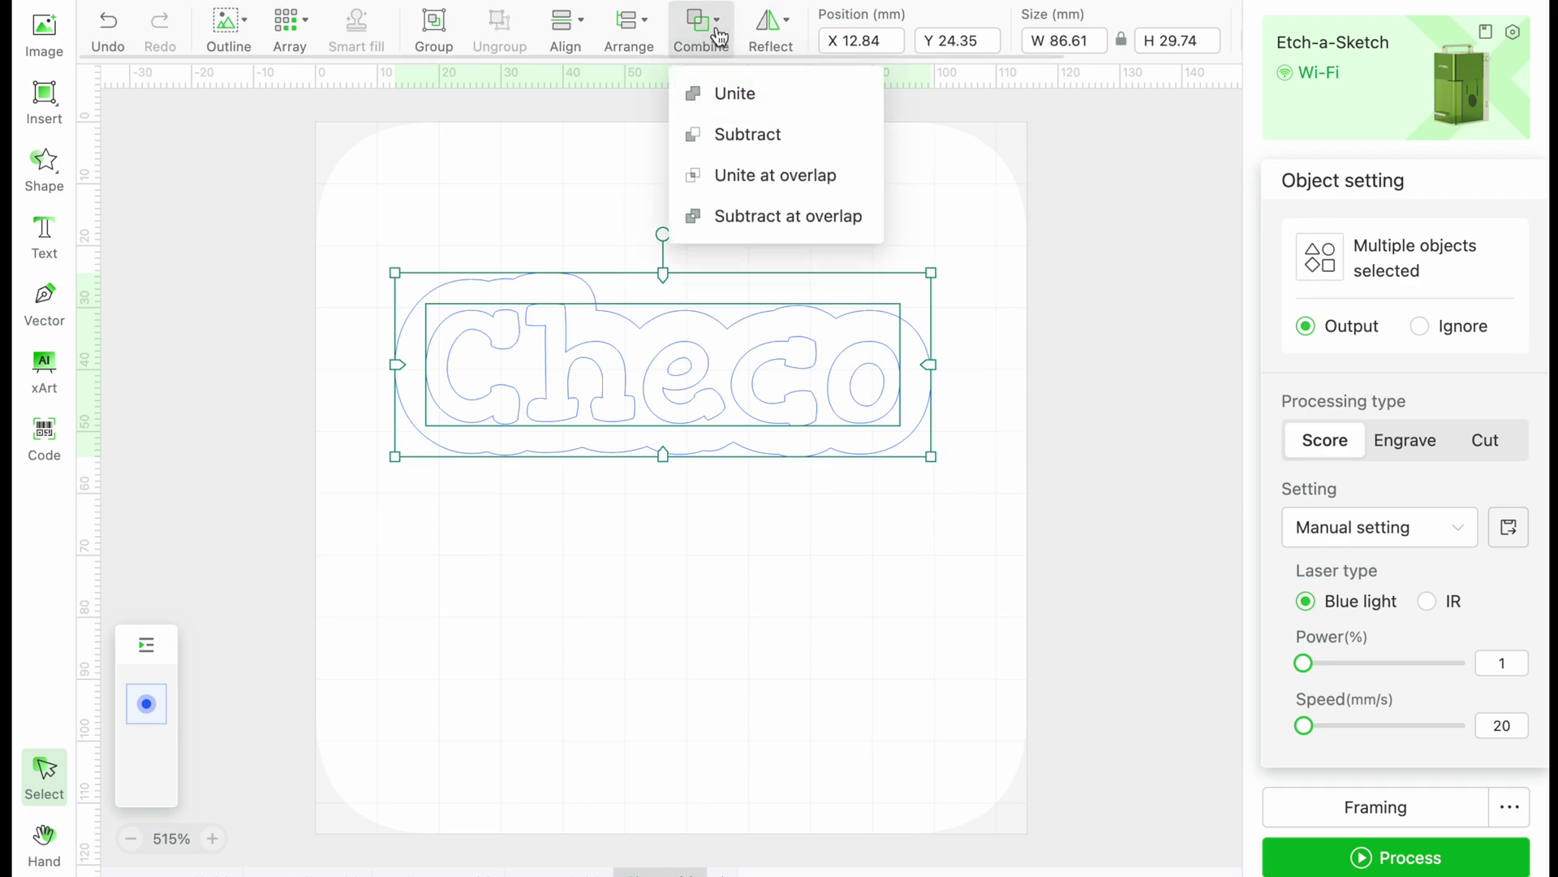
left_click(745, 226)
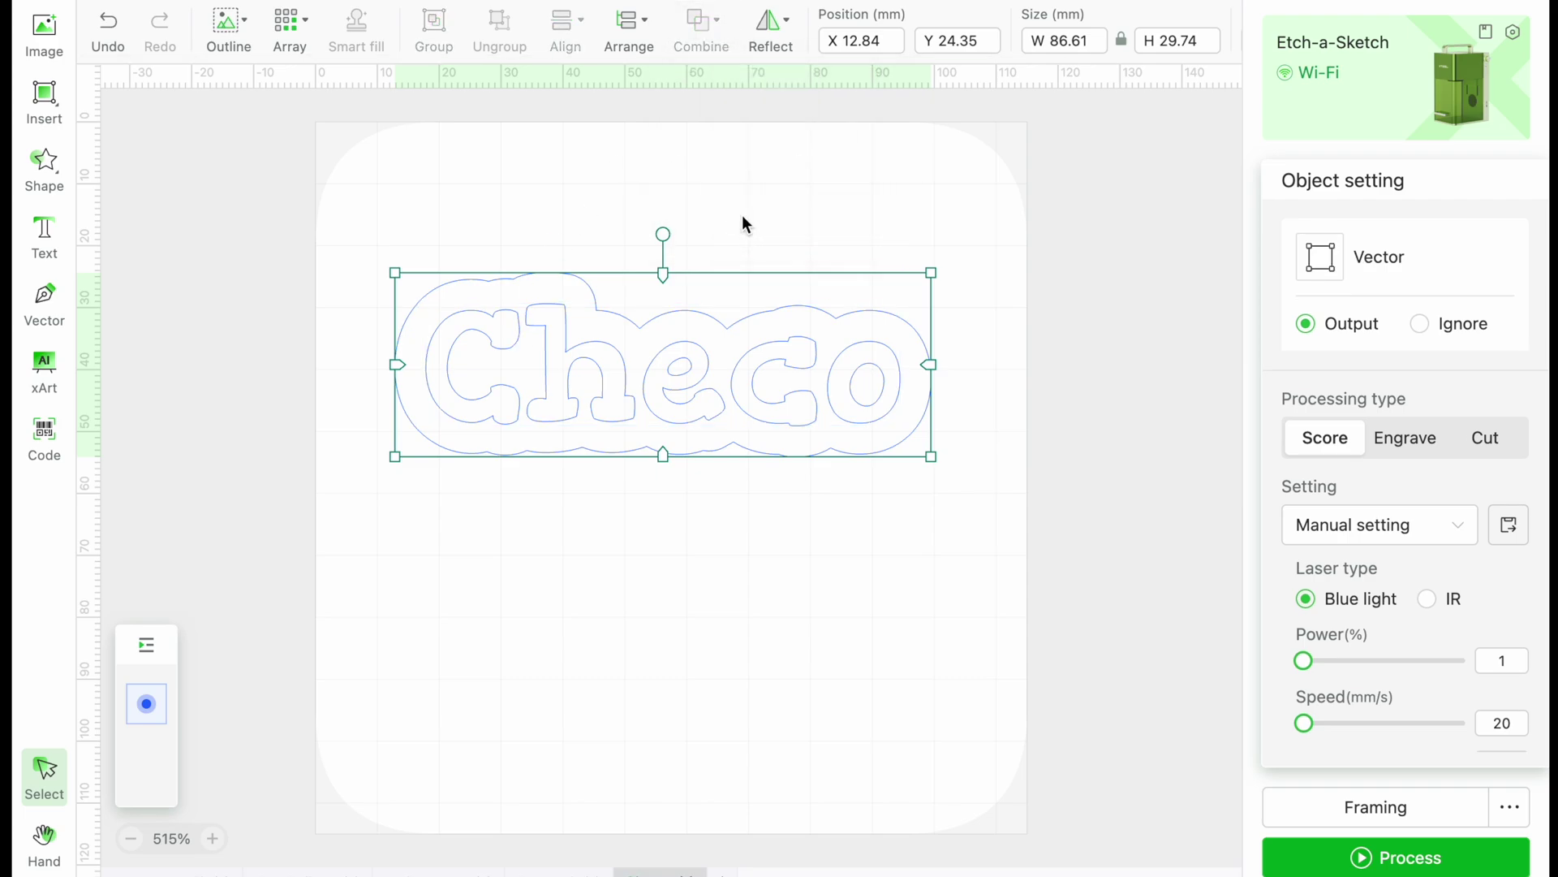
Centre the Checo shape, set it to Engrave, and duplicate it.
left_click_drag(756, 327, 764, 441)
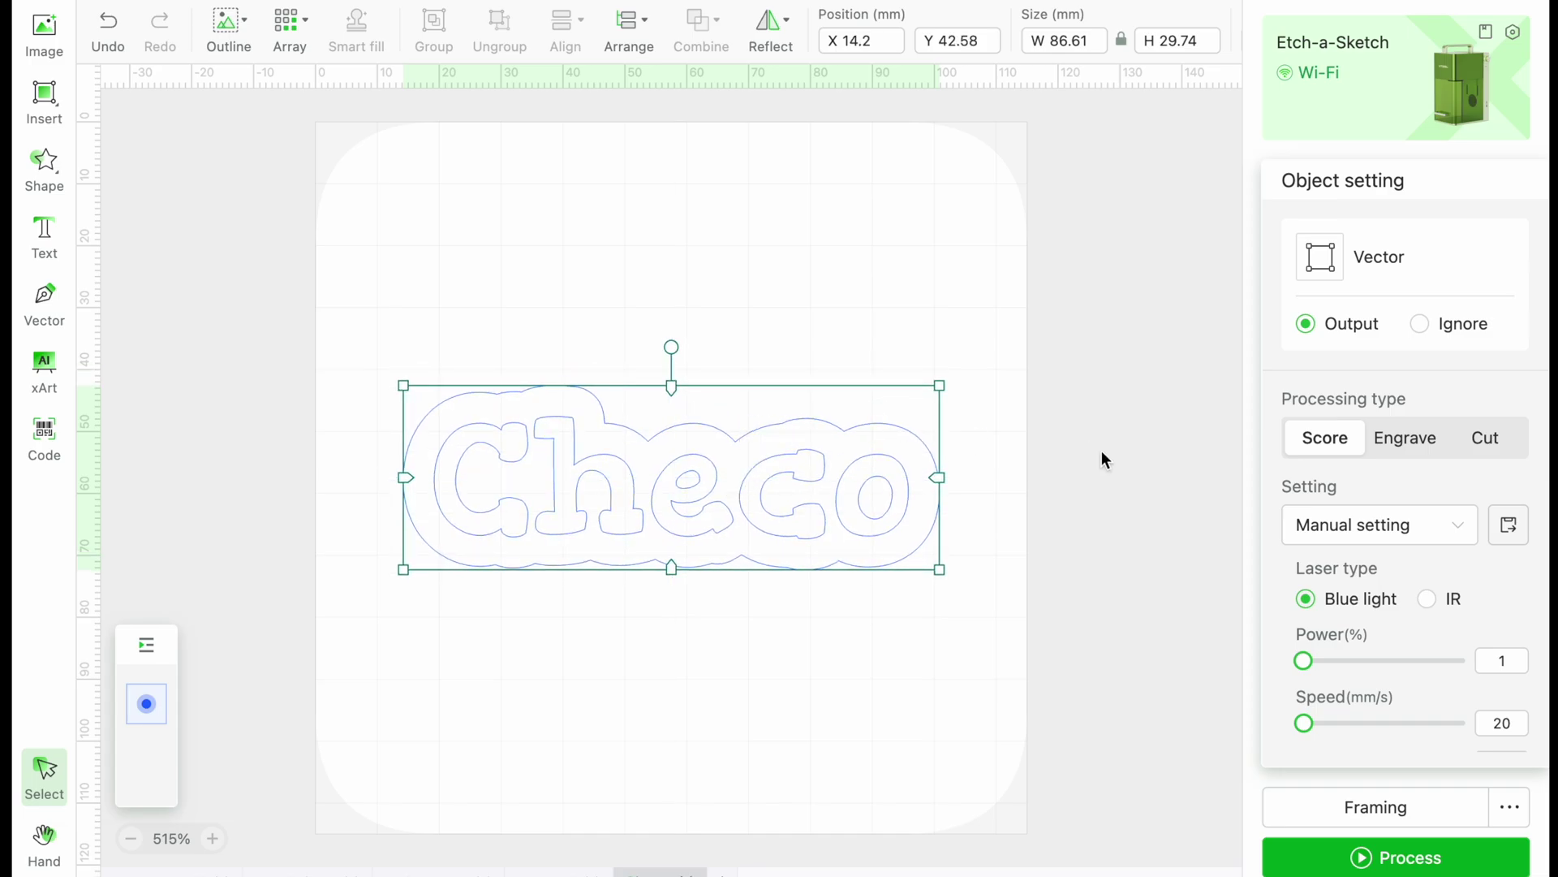
left_click(1410, 432)
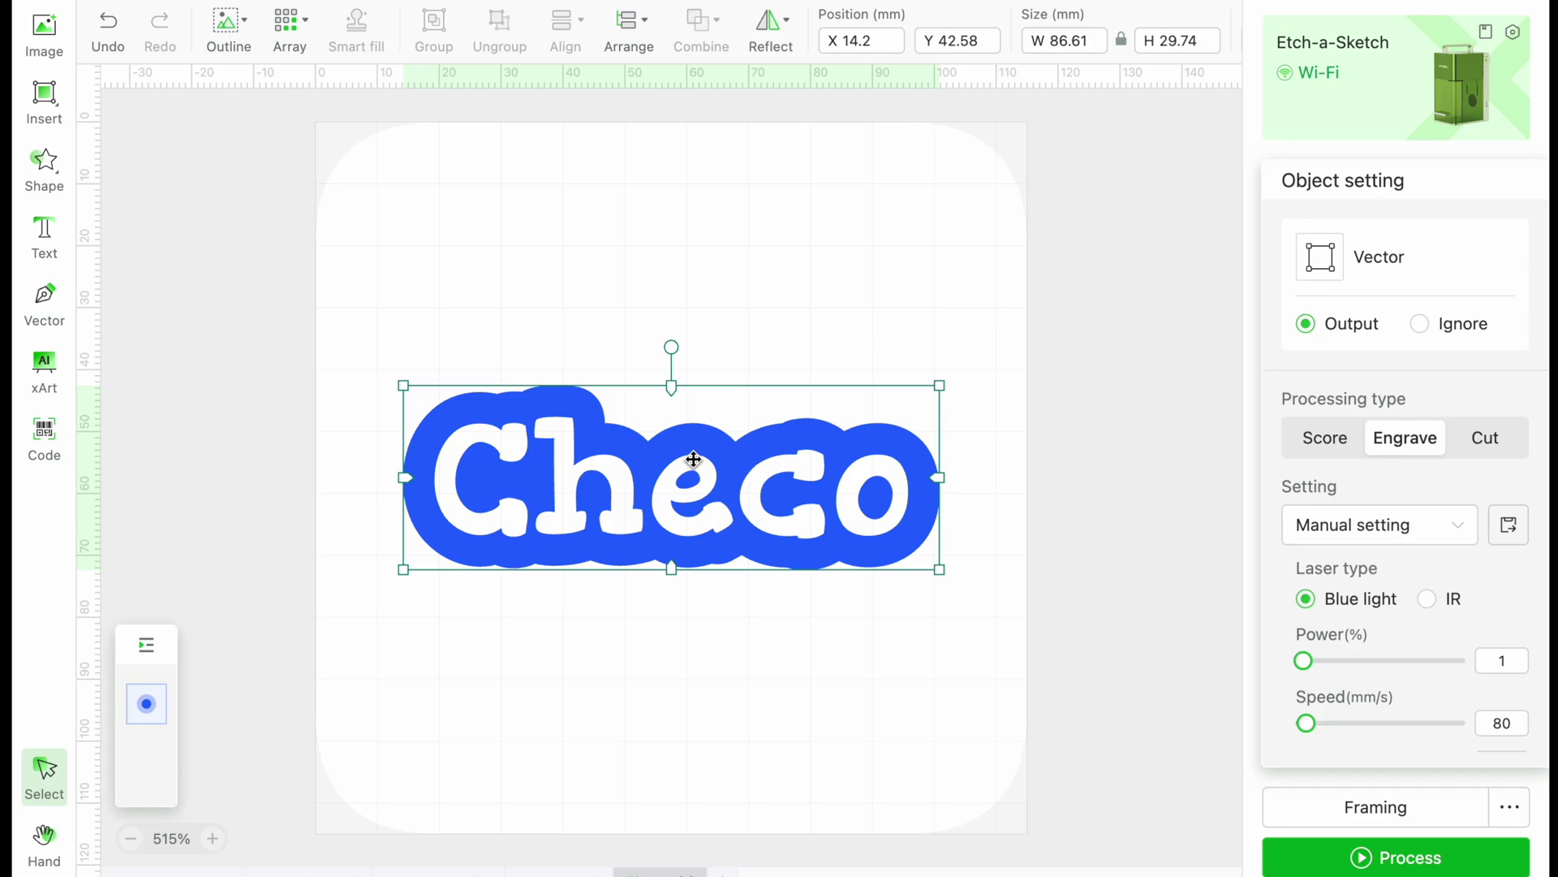
key("Right")
key("Right")
key("Right")
key("Right")
key("Down")
key("Down")
key("Down")
key("Down")
Move the copy to the green Outline layer, align it over the original, and set it to Score.
left_click_drag(719, 495, 708, 331)
right_click(712, 332)
left_click(845, 674)
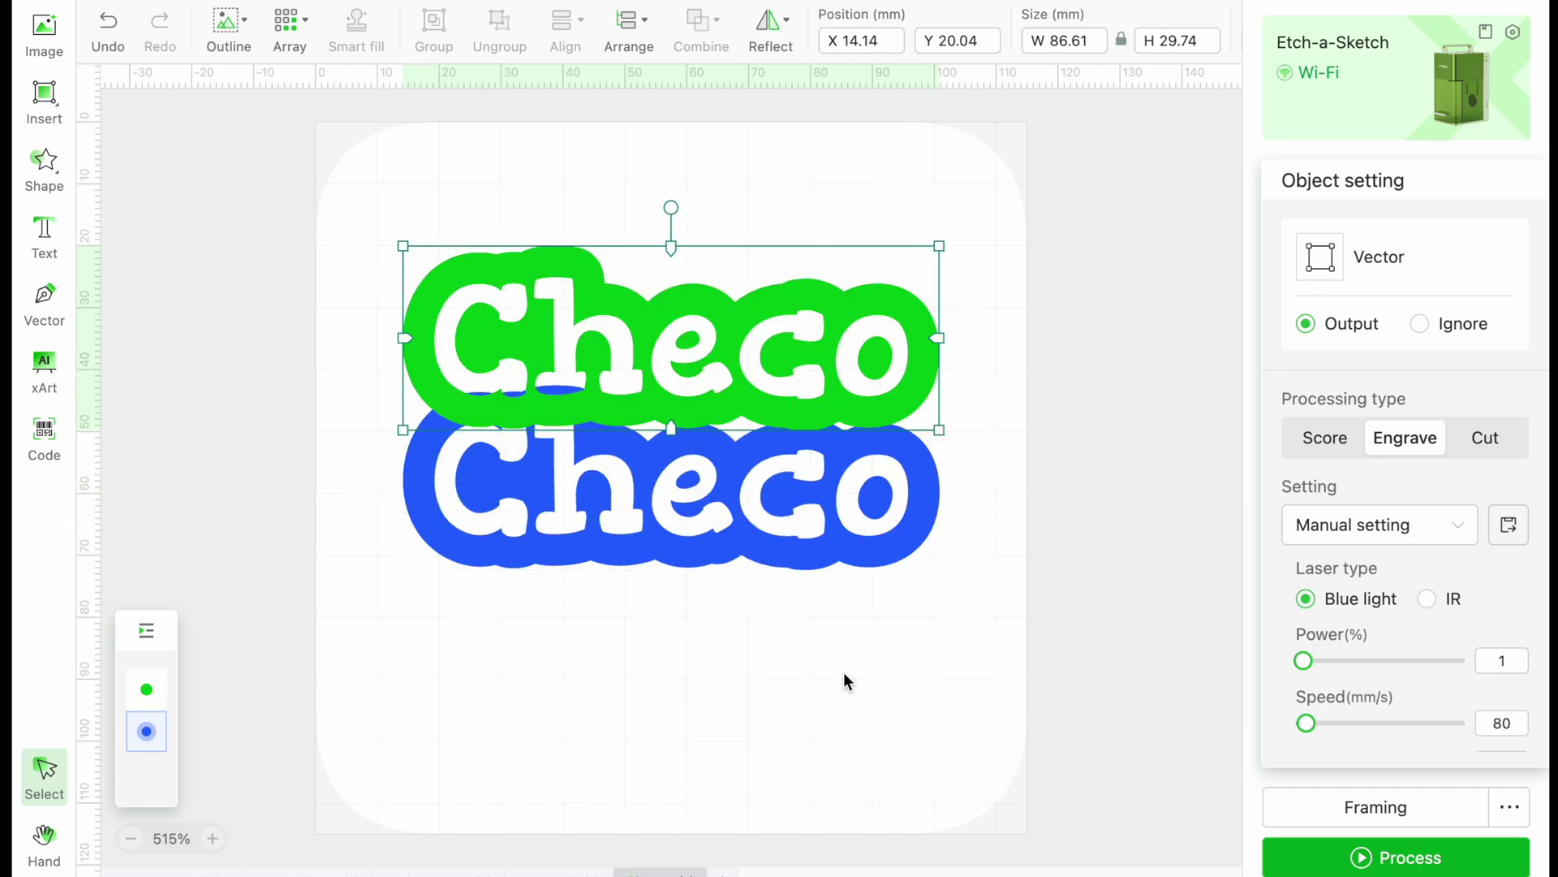
left_click_drag(722, 293, 714, 418)
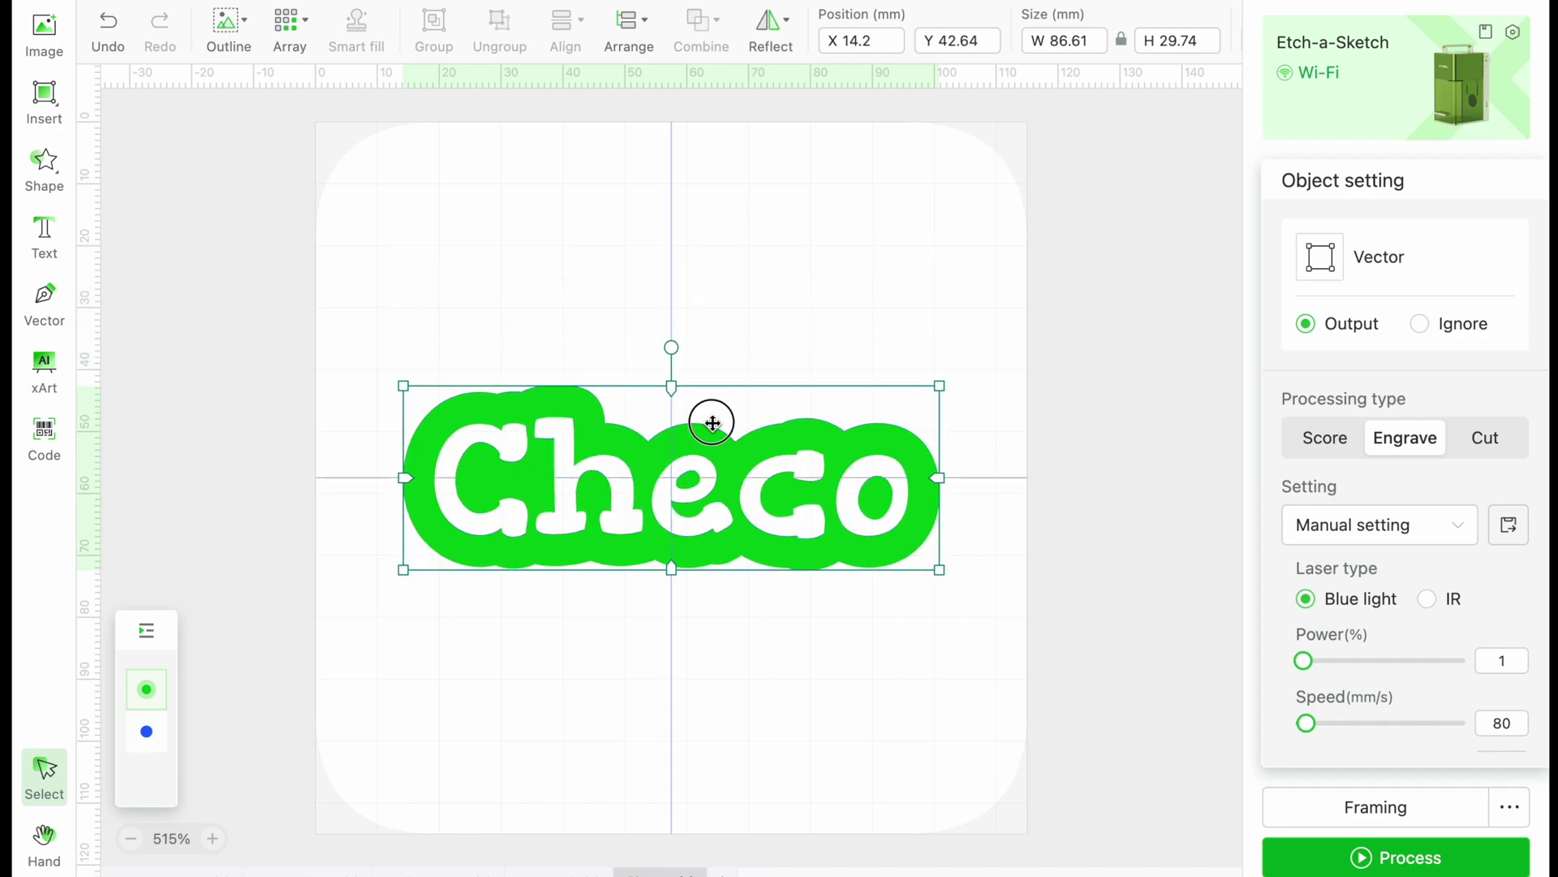
left_click(1325, 438)
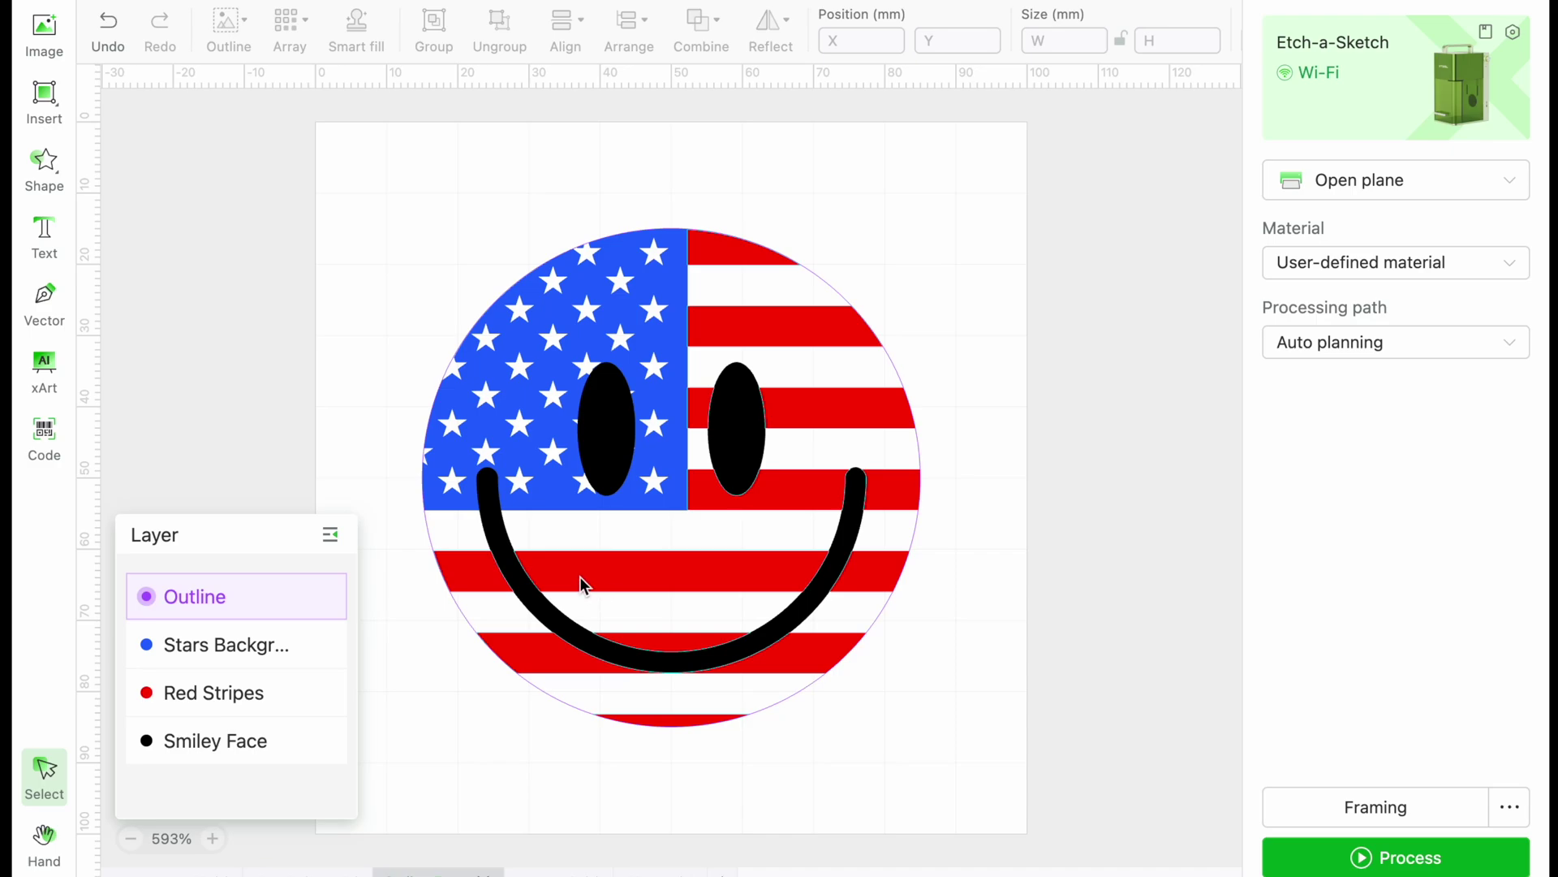
Review the laser settings of the Outline, Stars Background, Red Stripes and Smiley Face layers.
left_click(254, 612)
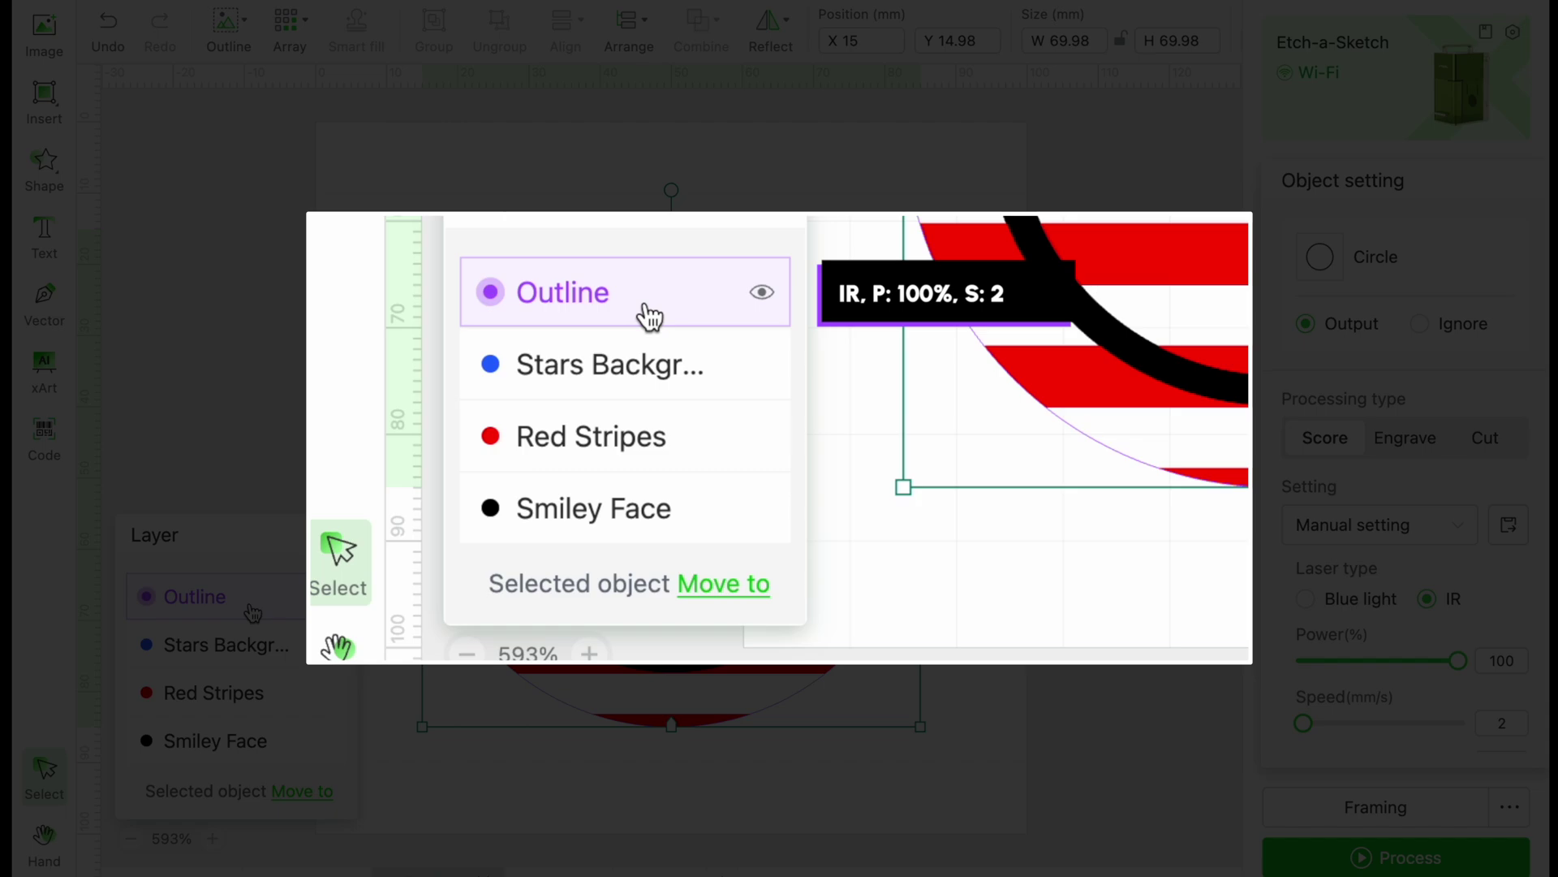
left_click(241, 645)
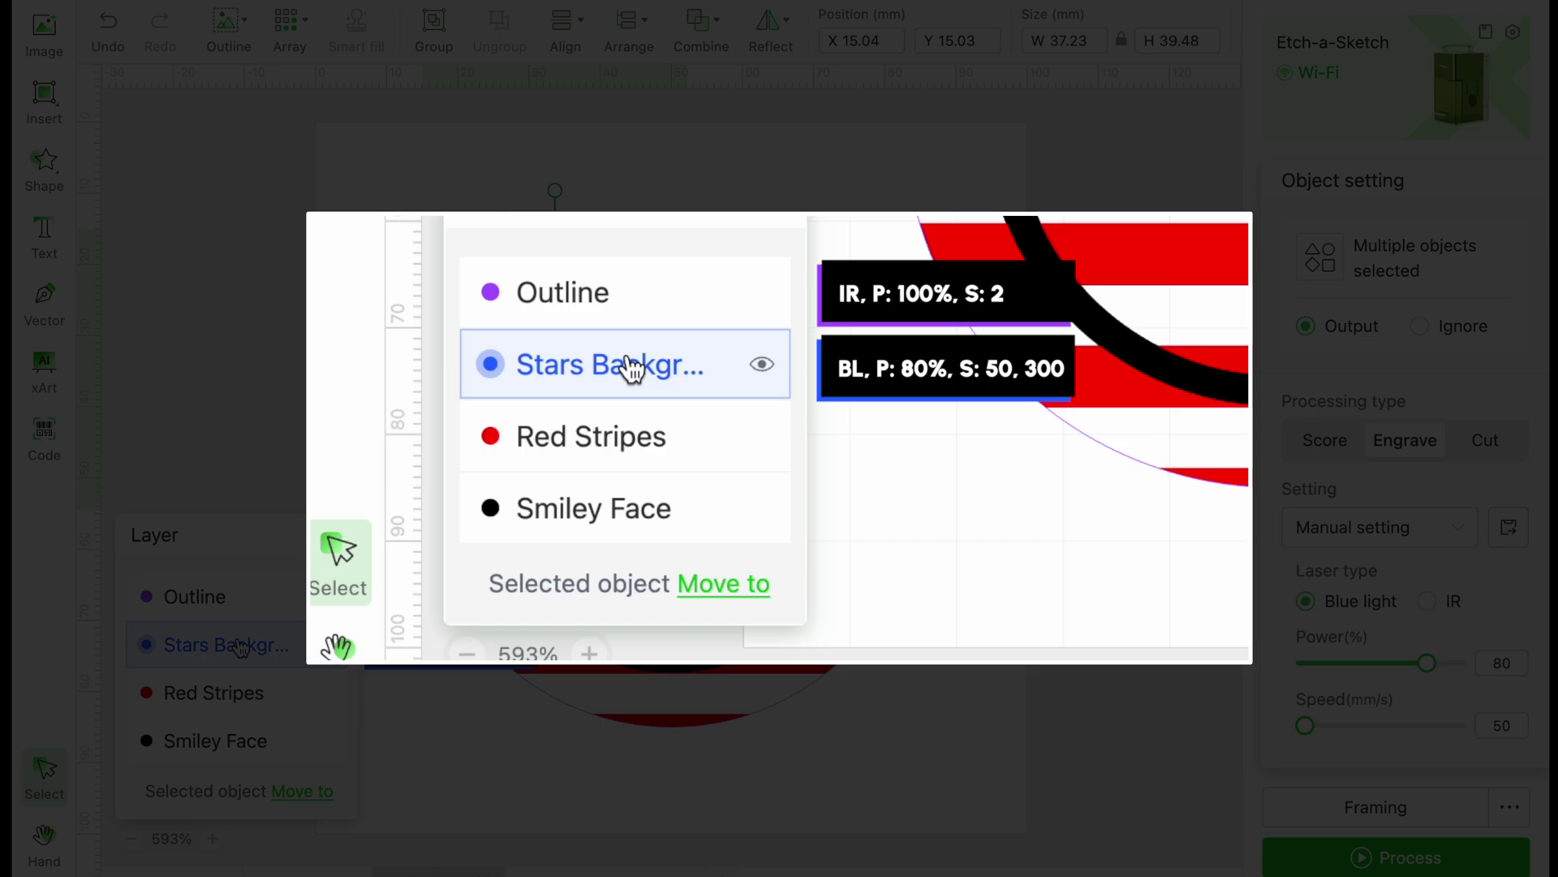
left_click(237, 692)
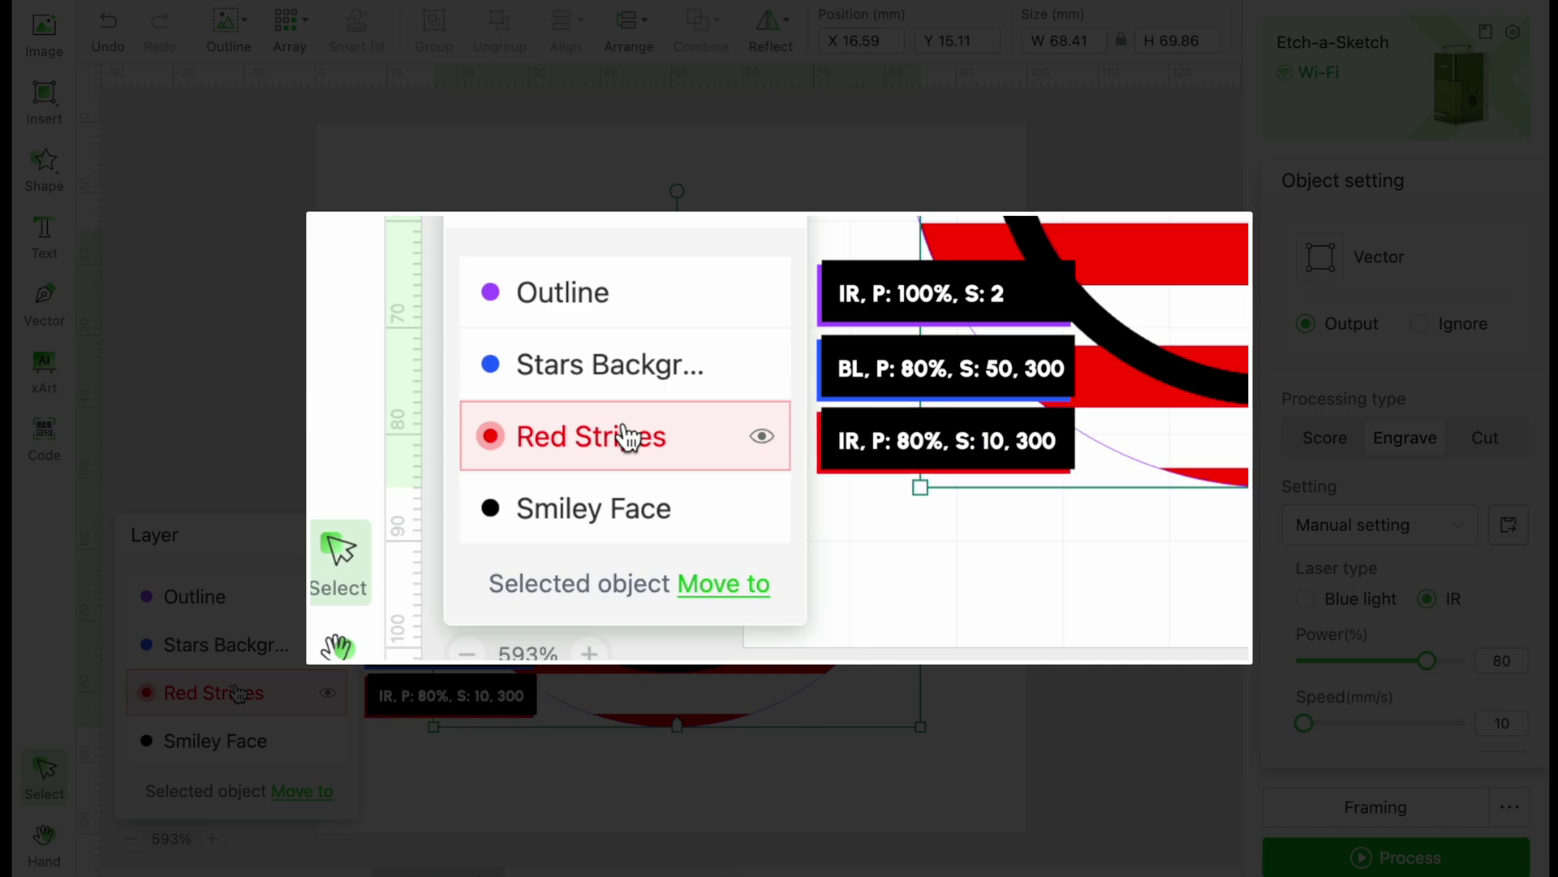
left_click(227, 742)
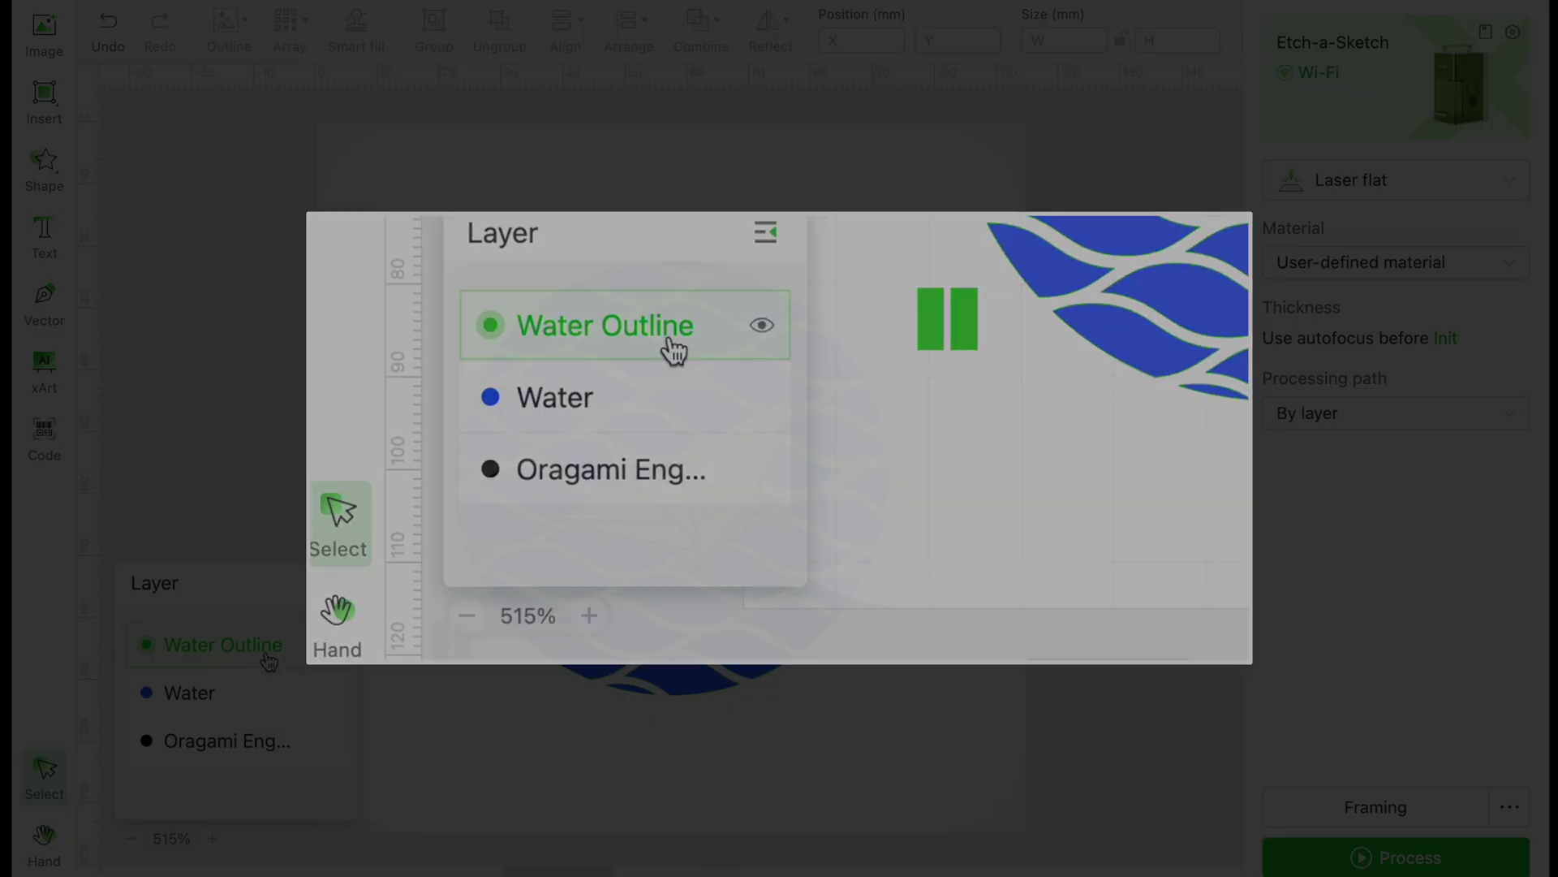
left_click(259, 649)
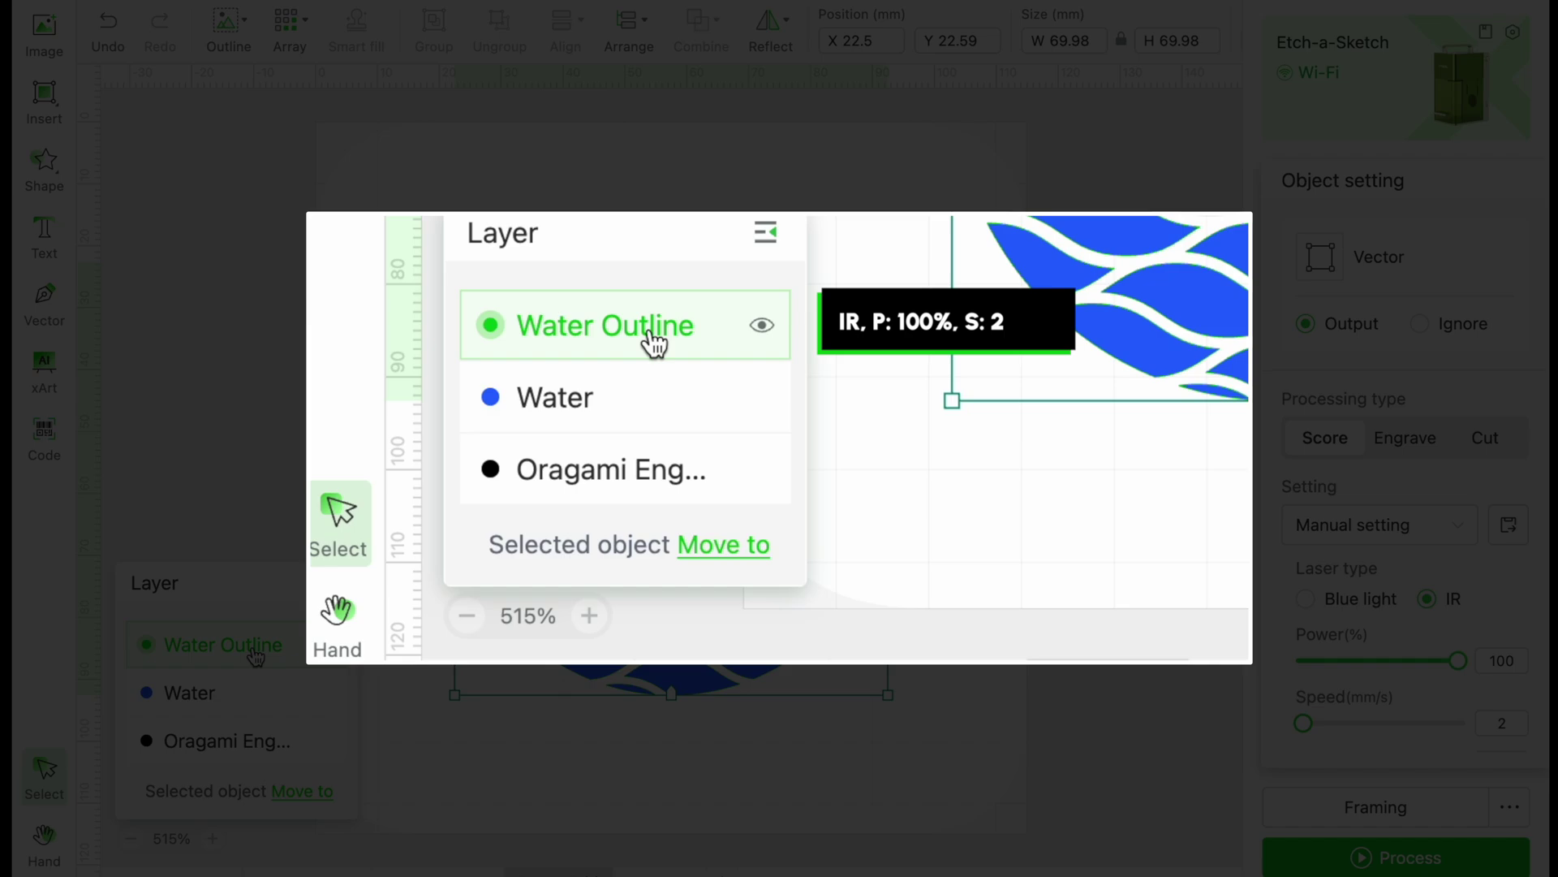
left_click(246, 695)
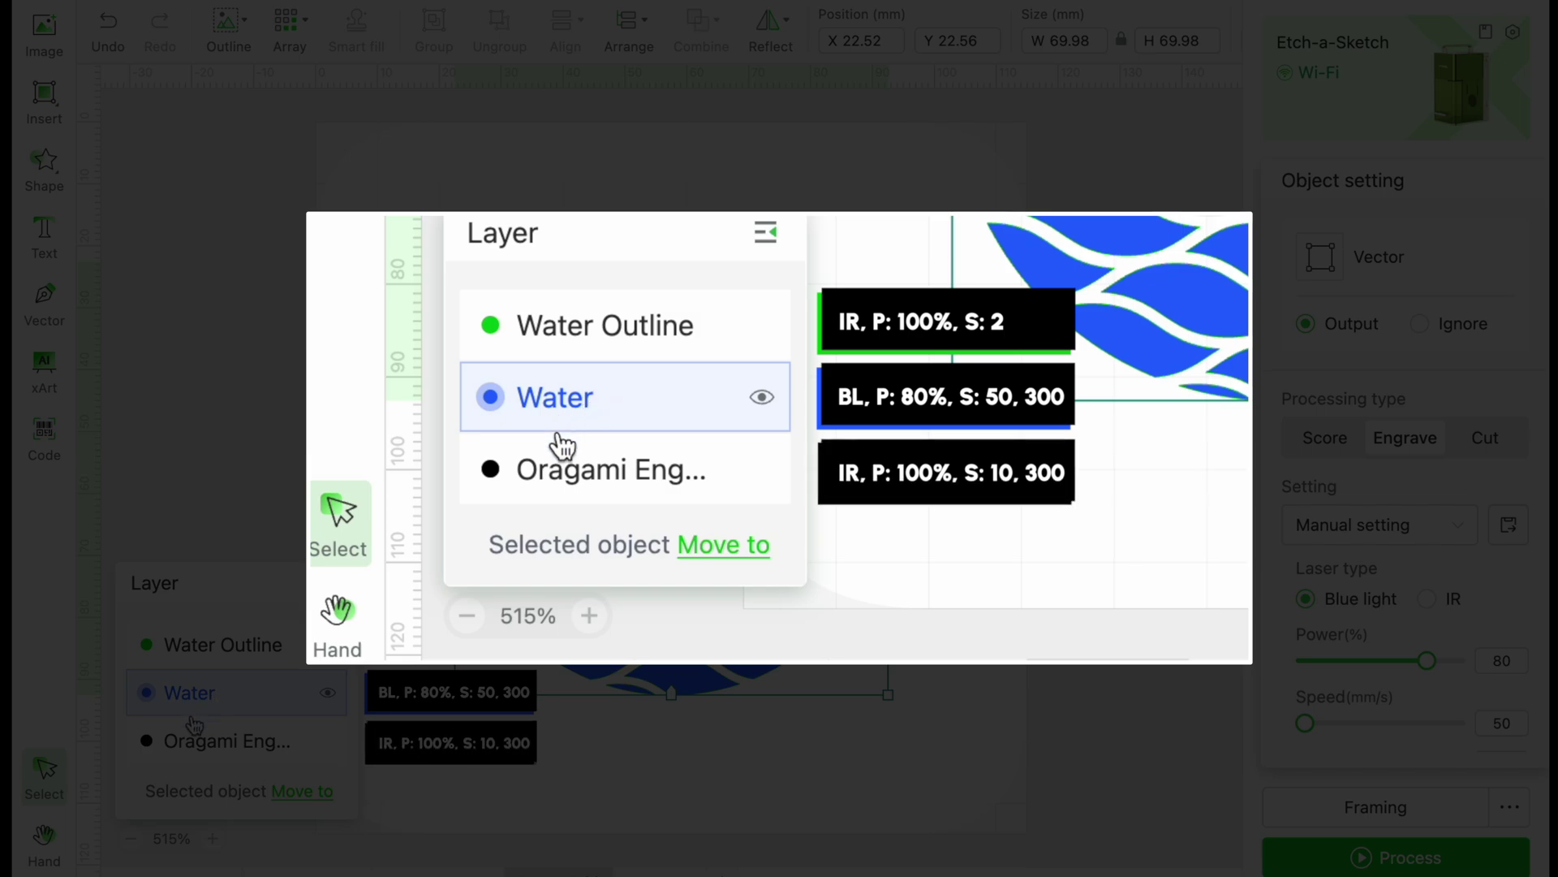
left_click(219, 740)
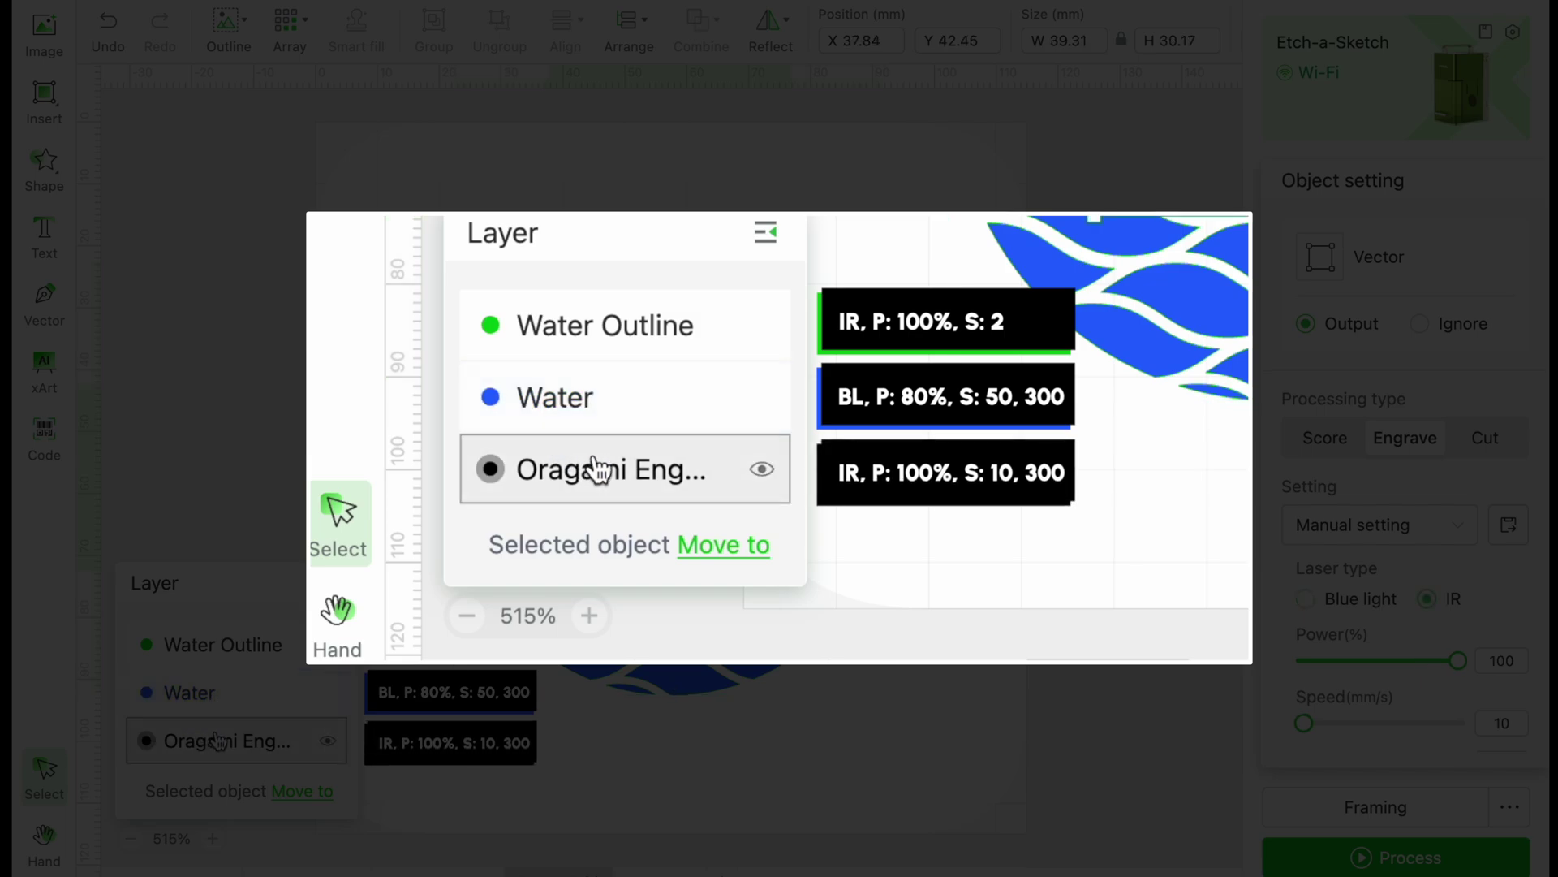